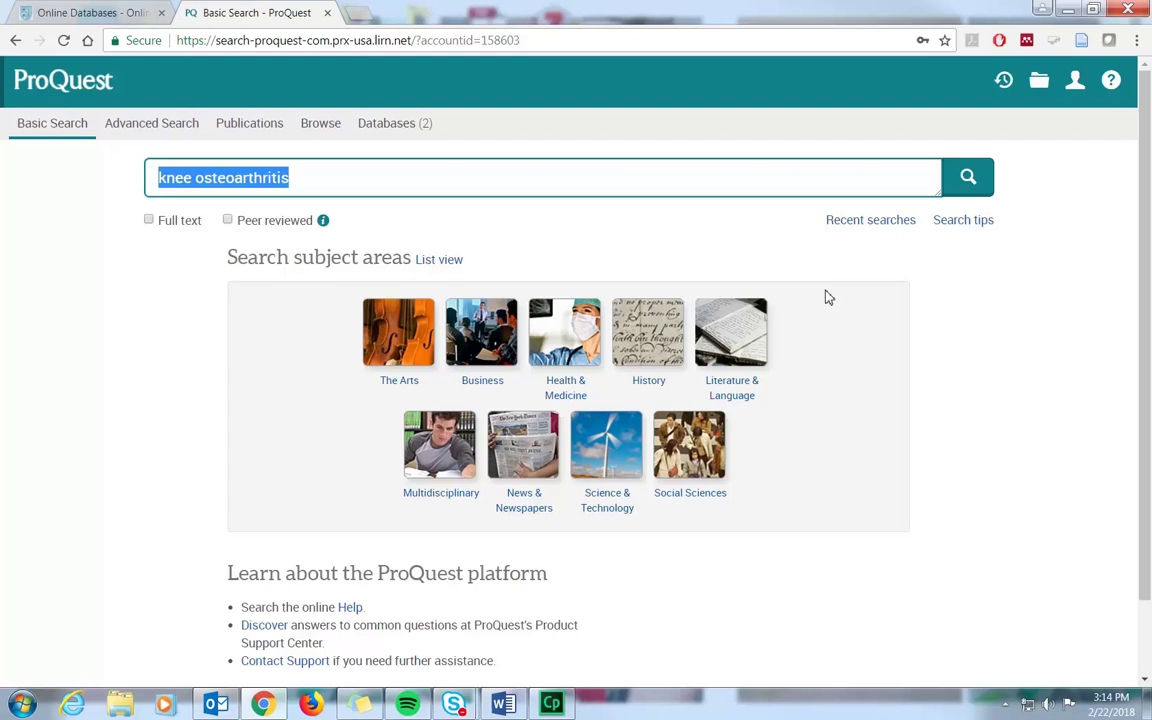
Step: Place the cursor in the Basic Search box holding 'knee osteoarthritis'
left_click(352, 184)
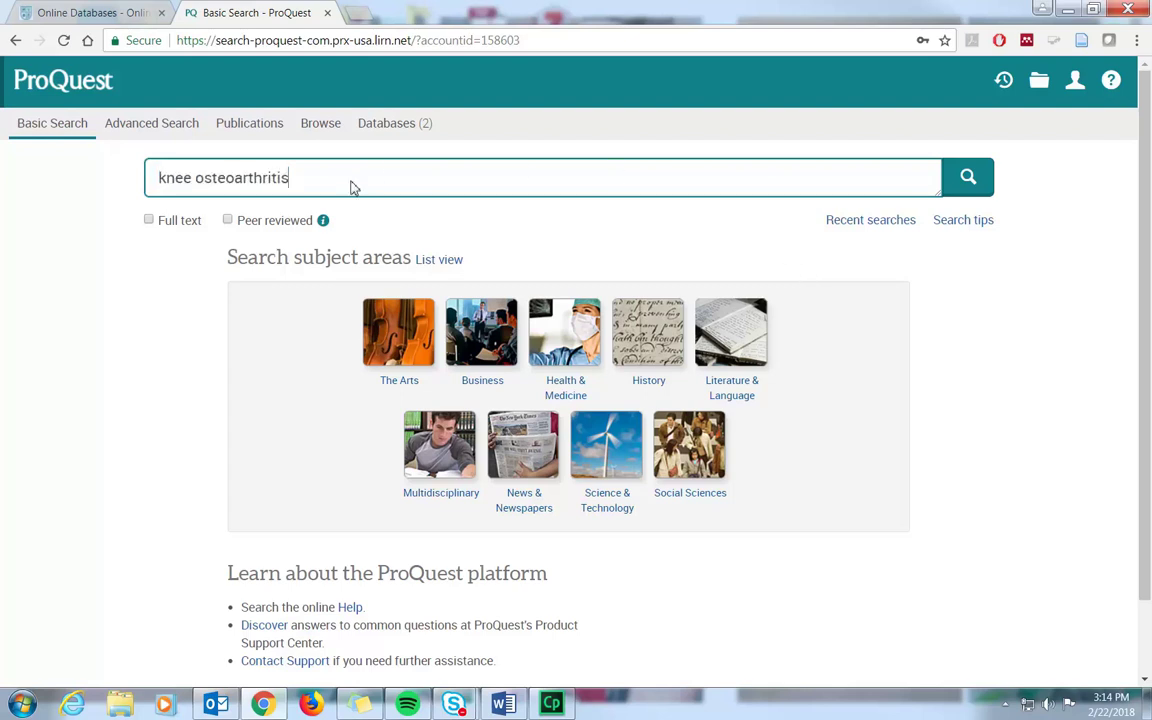
Step: Run the 'knee osteoarthritis' search and keep the 106,405 results sorted by Relevance
left_click(967, 180)
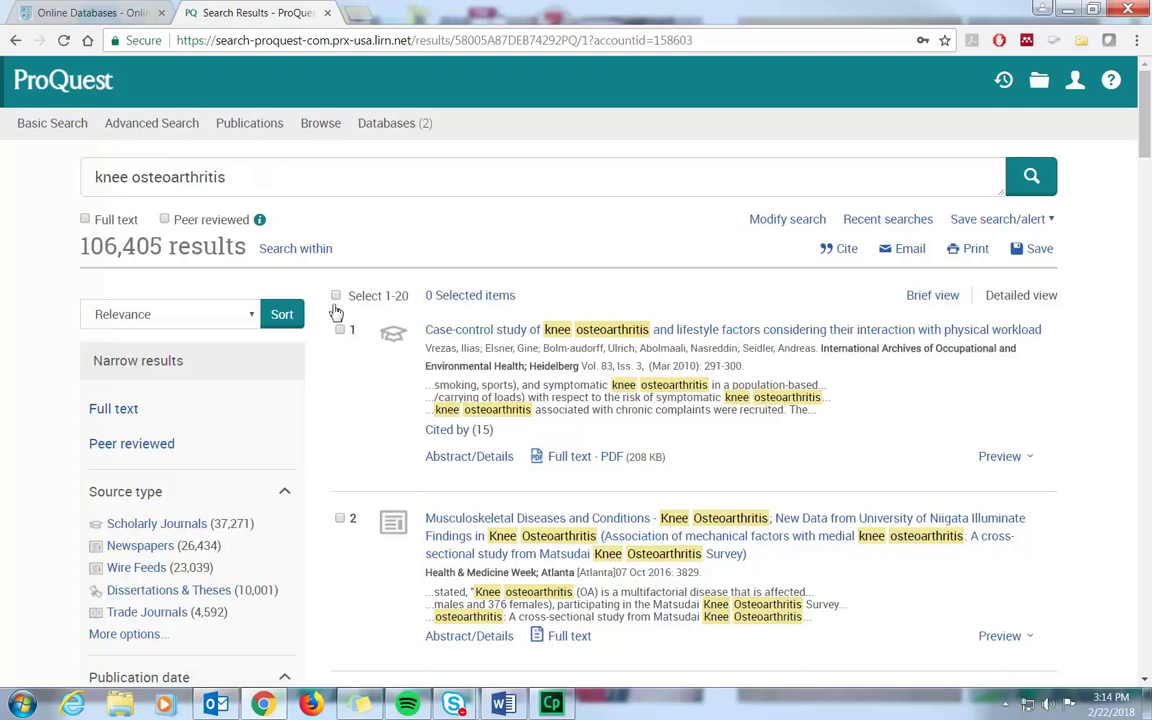
left_click(245, 316)
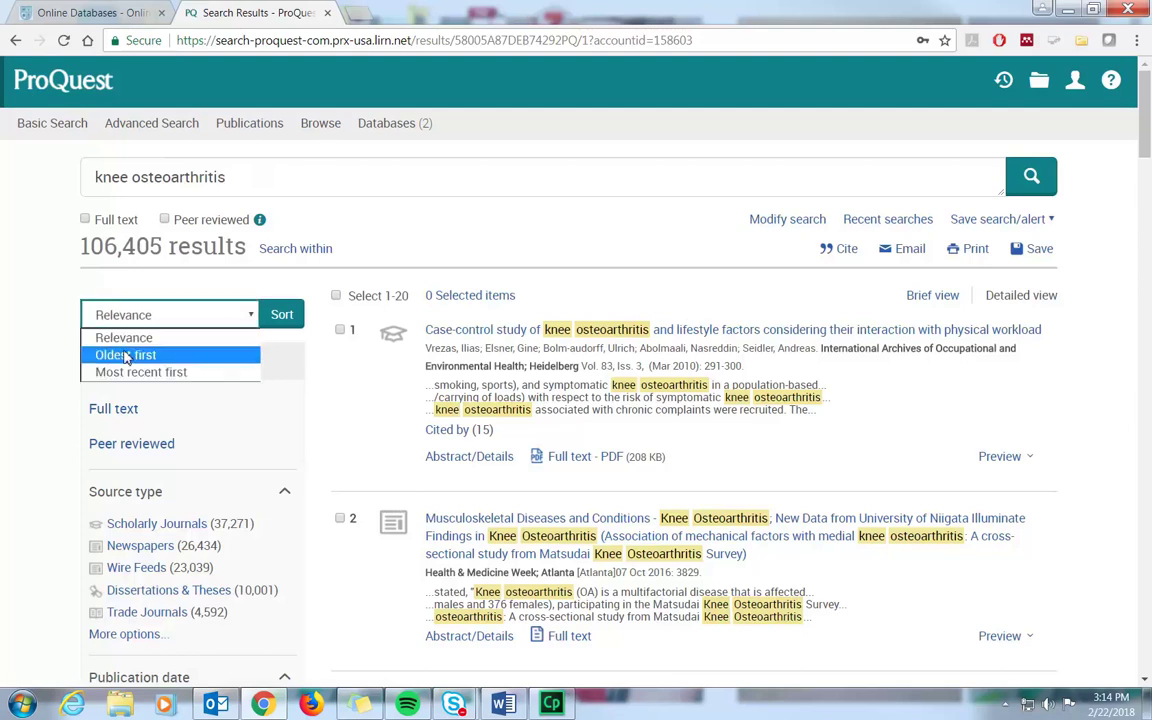
left_click(27, 465)
Step: Change the Publication date start from 1931 to 2008, keep ending 2018, and update
scroll(24, 485, "down", 3)
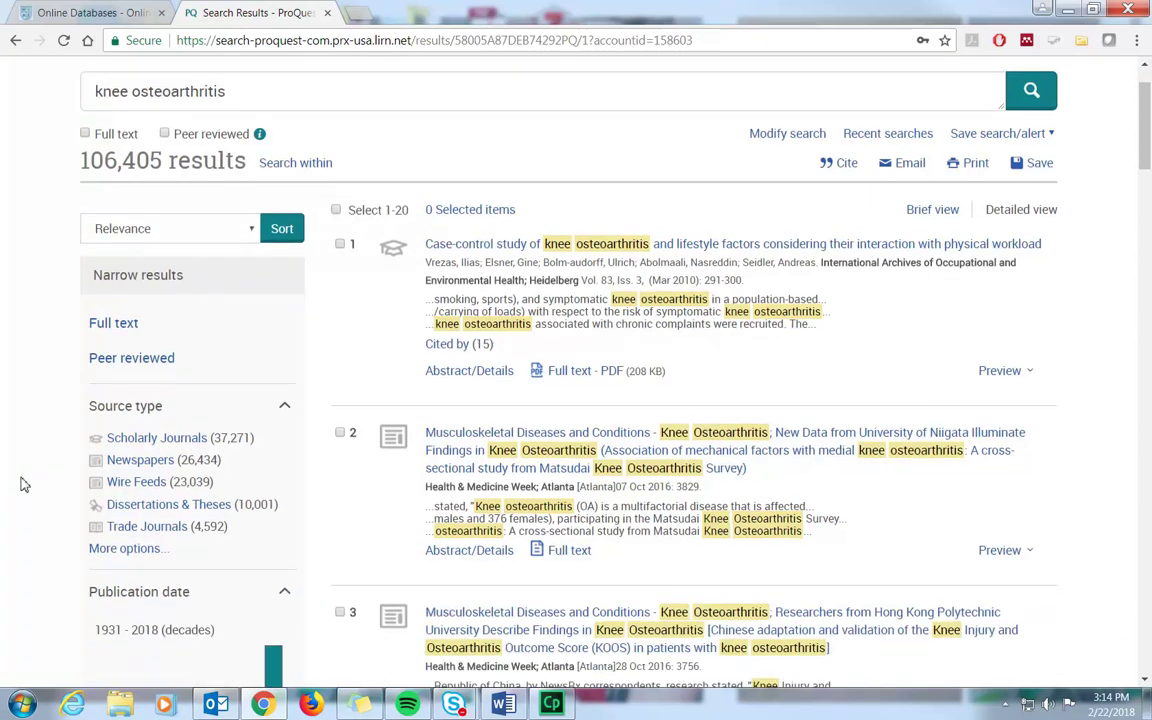
scroll(24, 485, "down", 1)
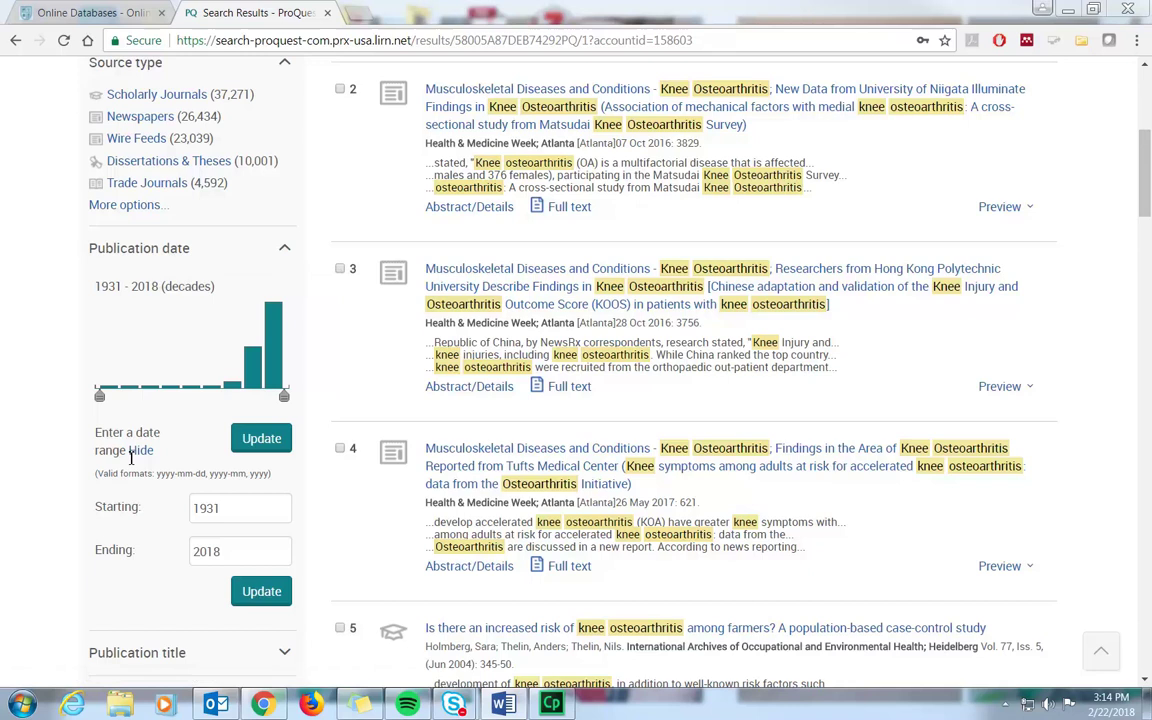
left_click_drag(239, 509, 180, 527)
key("BackSpace")
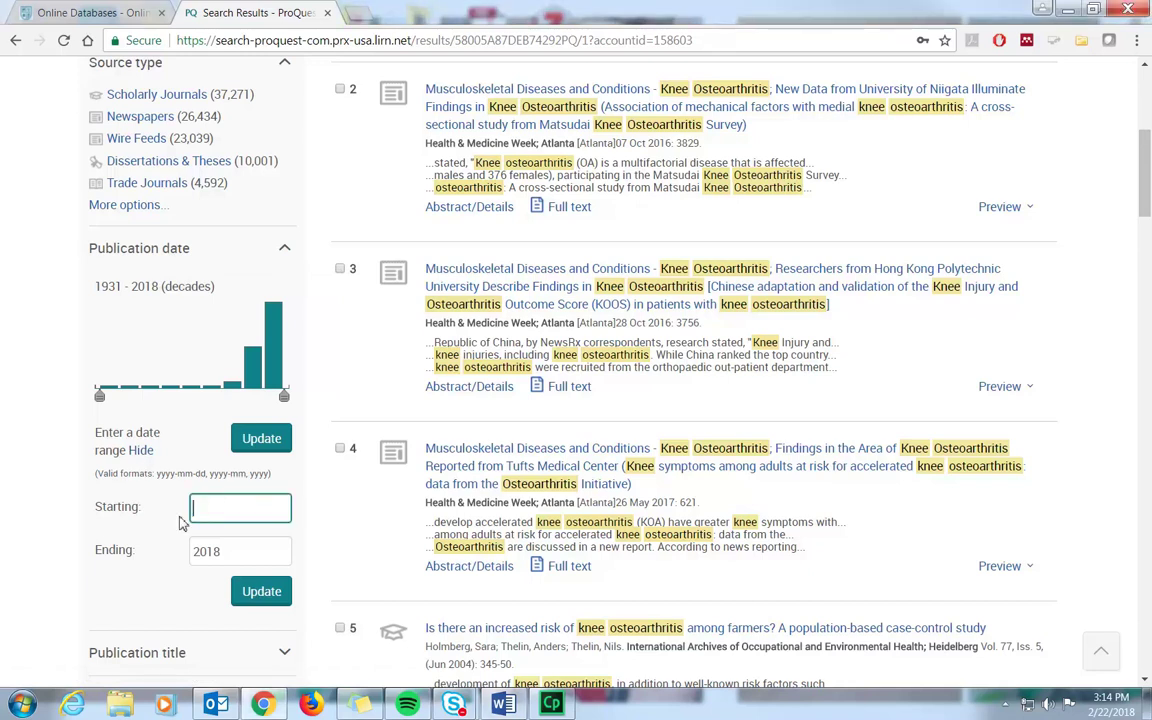
type("2008")
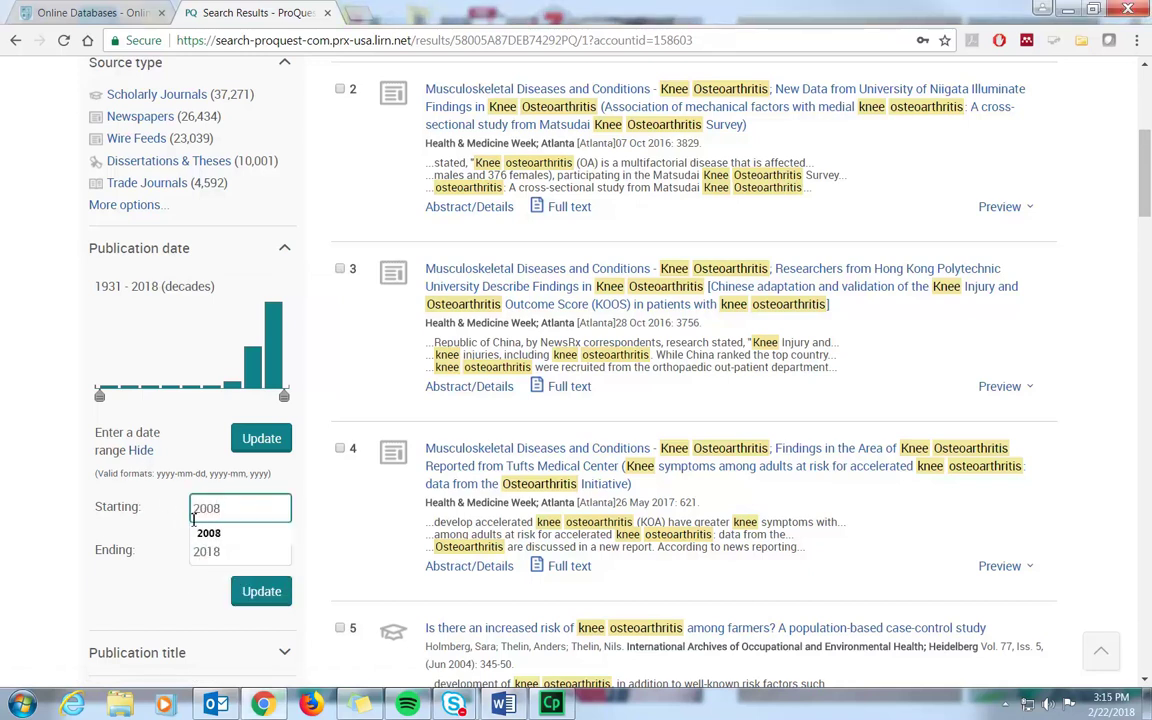
left_click(200, 531)
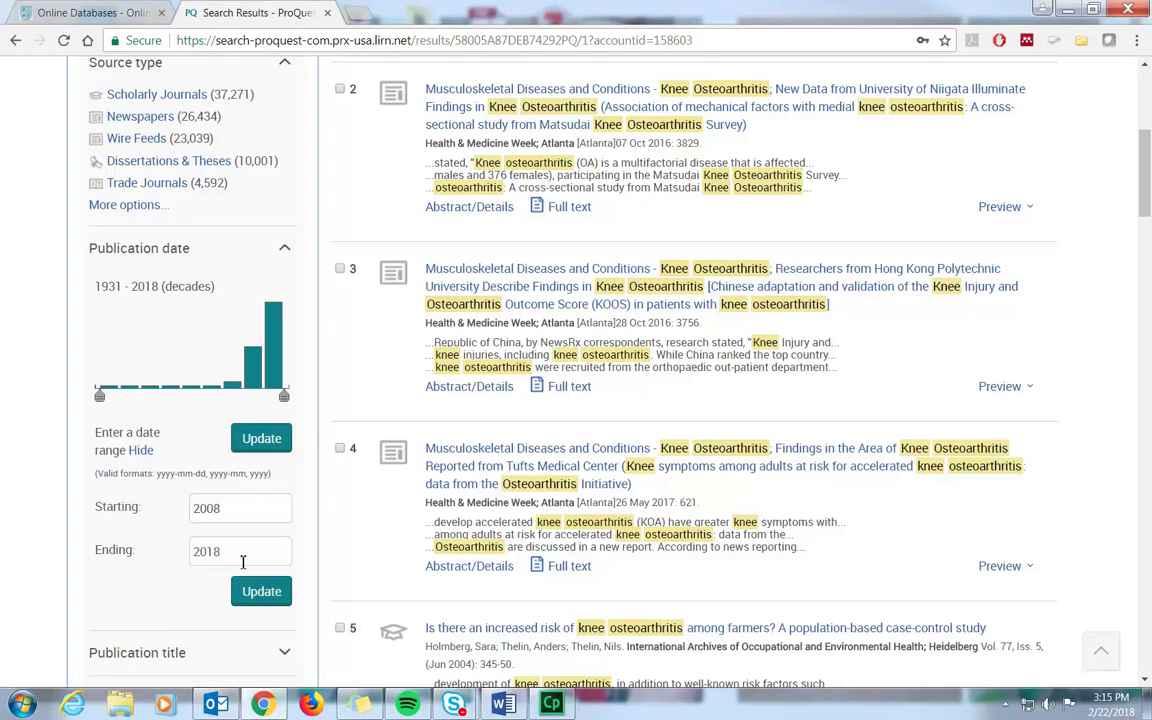
left_click(252, 593)
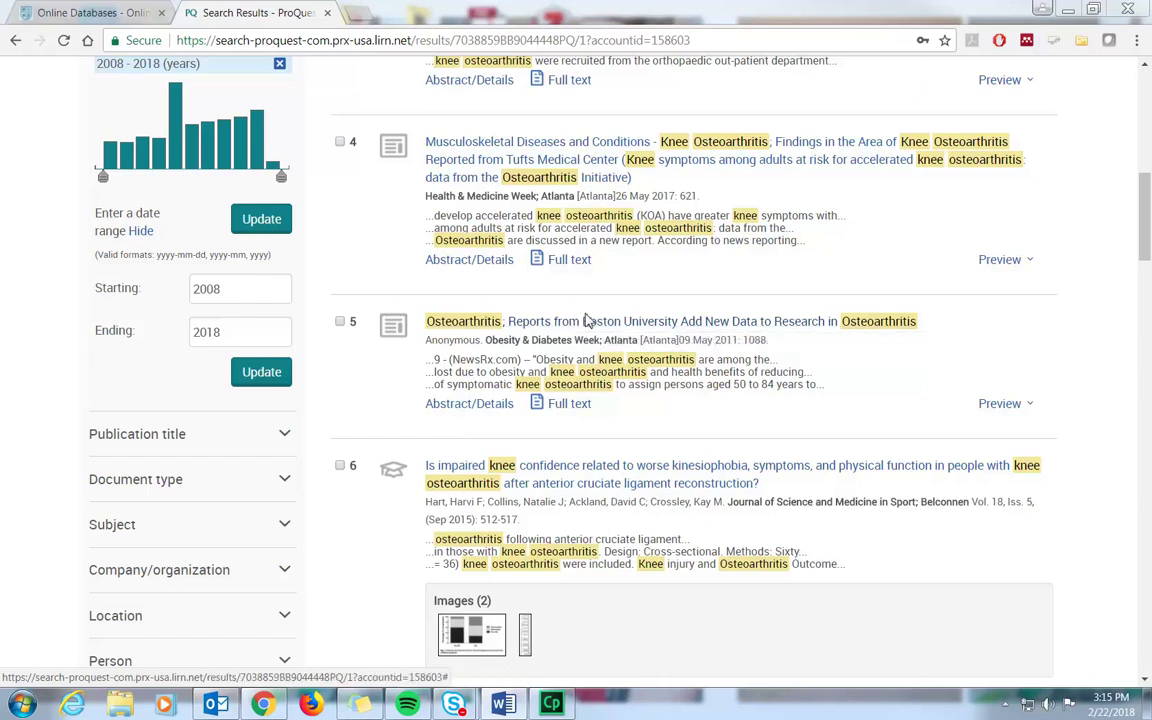
Step: Open result 2's full-text Health & Medicine Week article and scroll through its abstract
scroll(1096, 334, "up", 3)
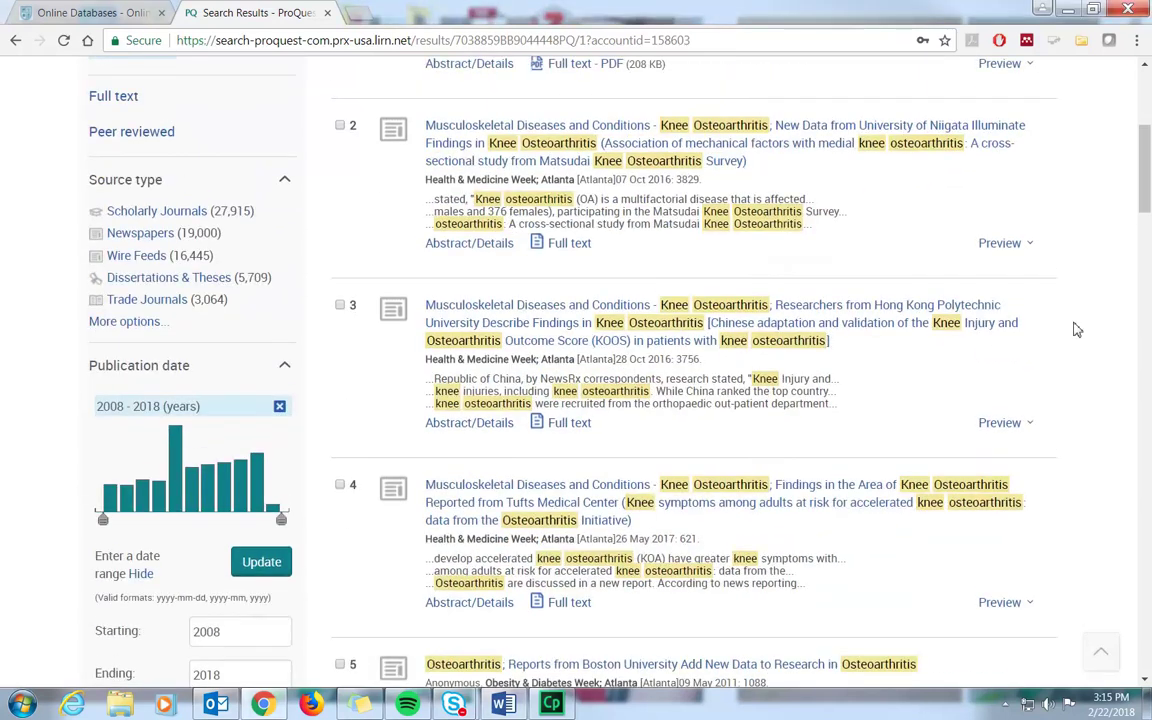
left_click(590, 137)
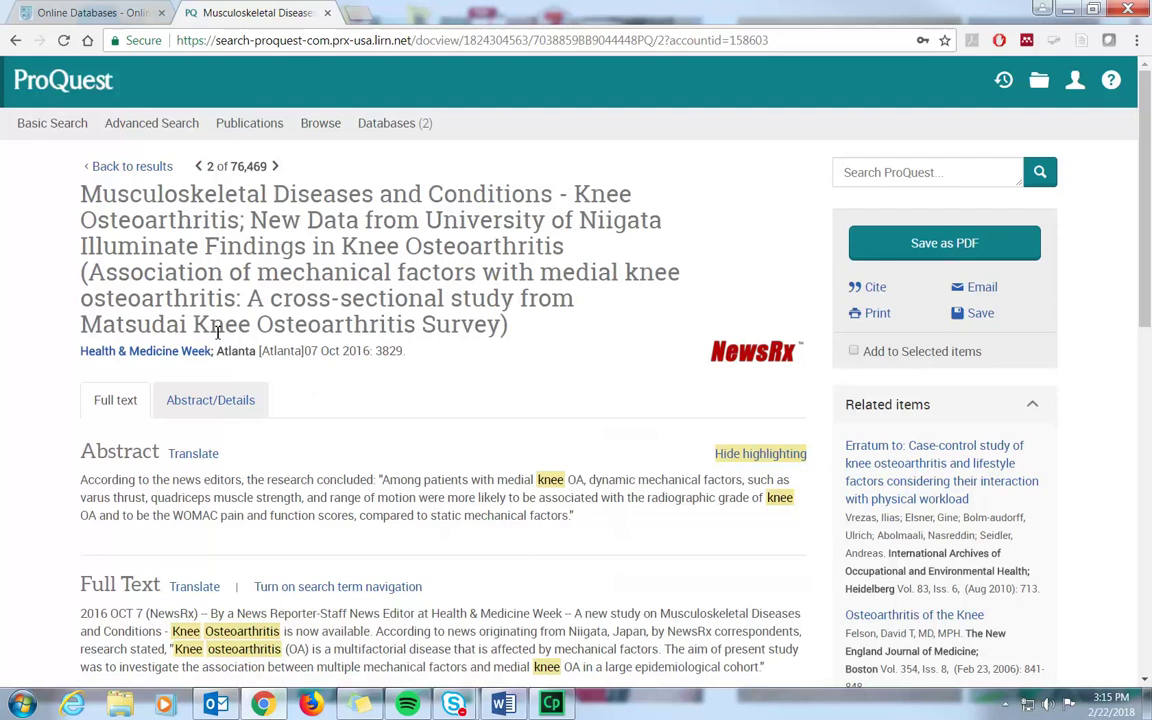
scroll(398, 421, "down", 1)
scroll(398, 421, "down", 1)
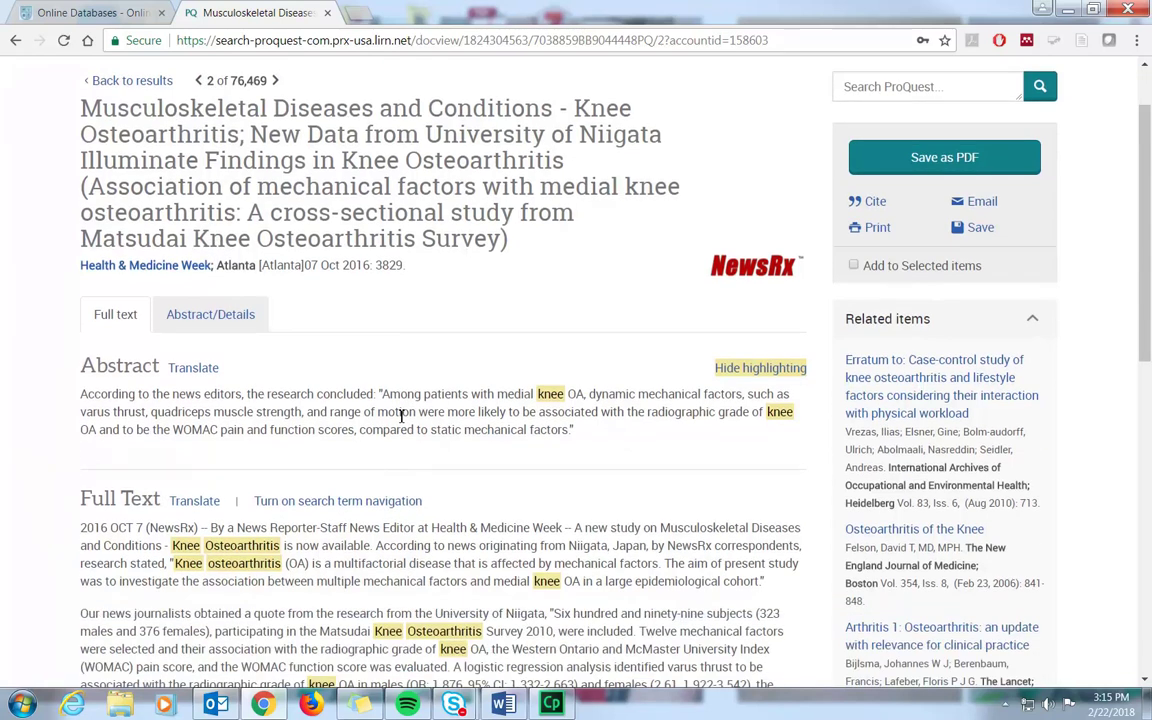
scroll(445, 291, "up", 2)
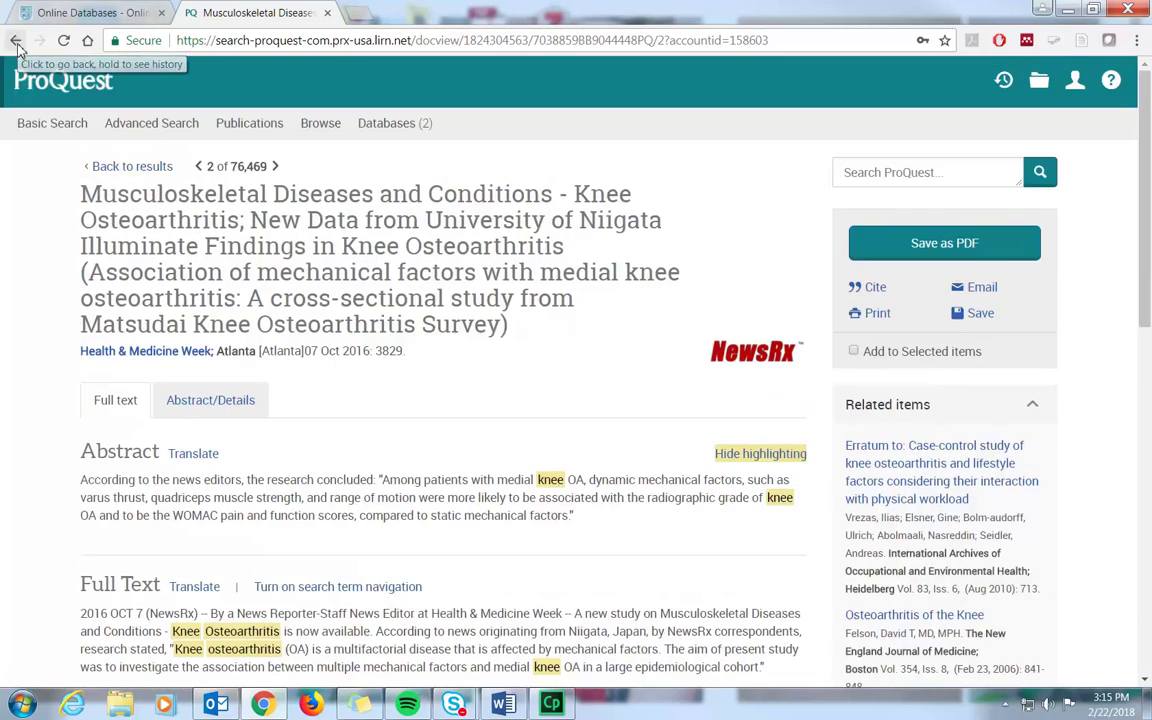
Step: Go back to the 2008–2018 results list and tick results 3 and 2
left_click(15, 41)
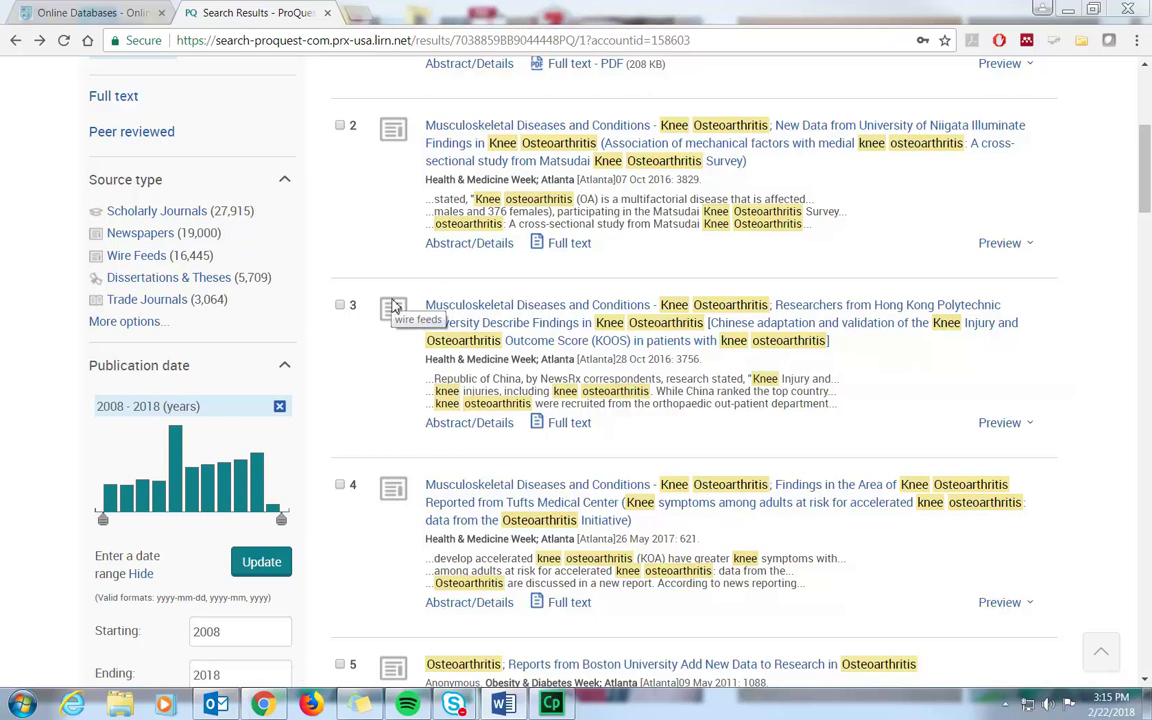
left_click(340, 306)
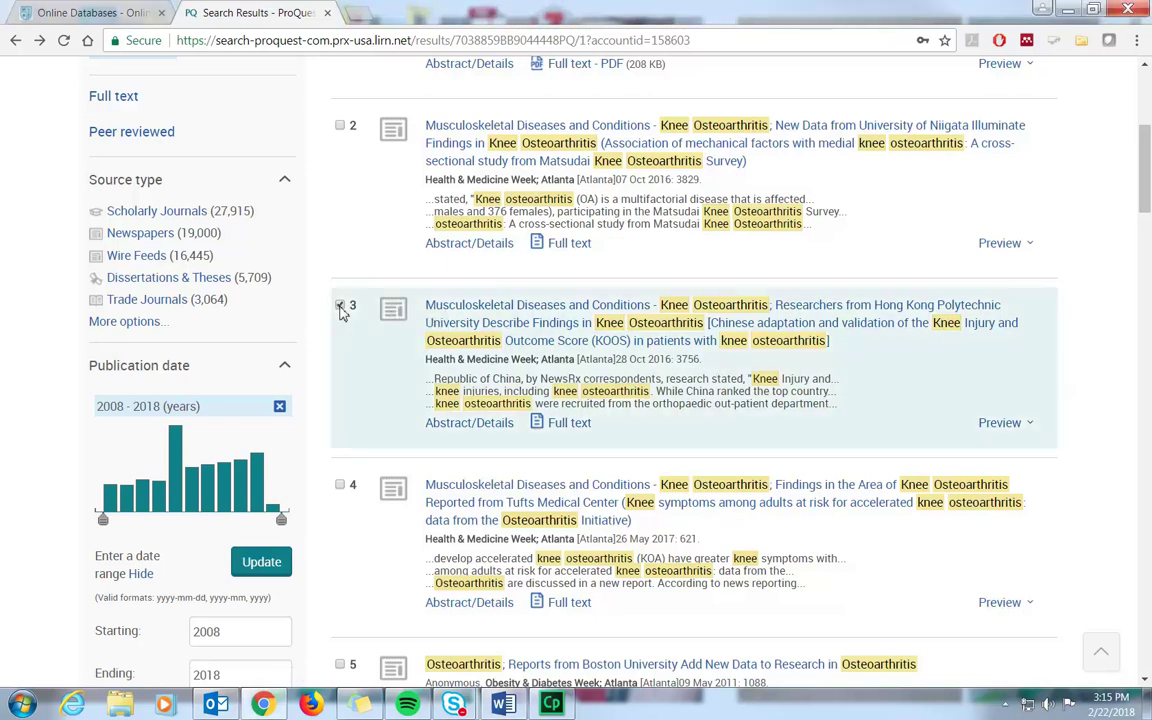
left_click(340, 126)
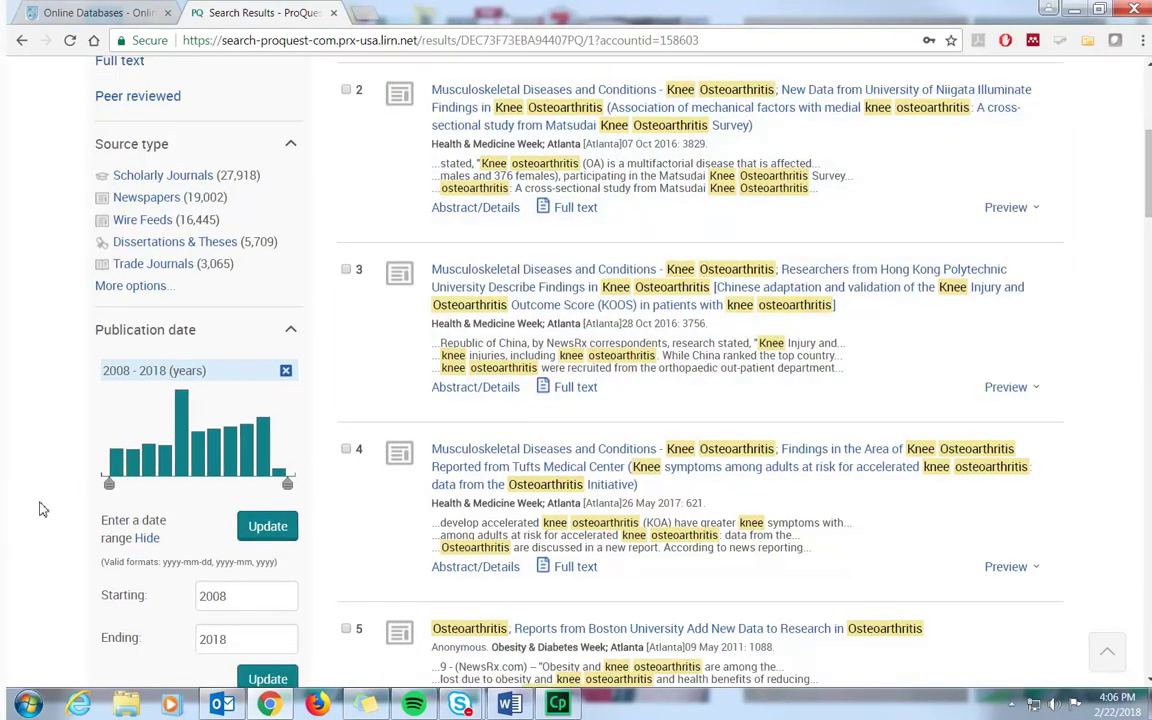
scroll(40, 509, "up", 3)
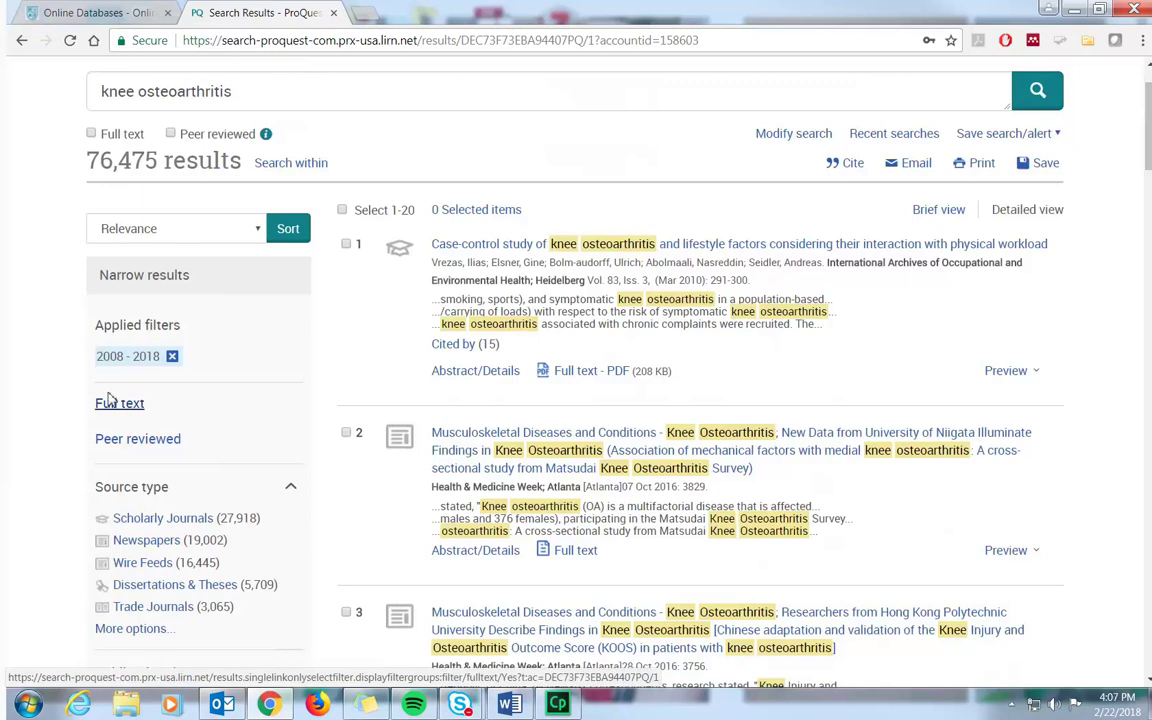
Step: Apply the Full text filter, reducing the results to 71,989
scroll(50, 370, "up", 1)
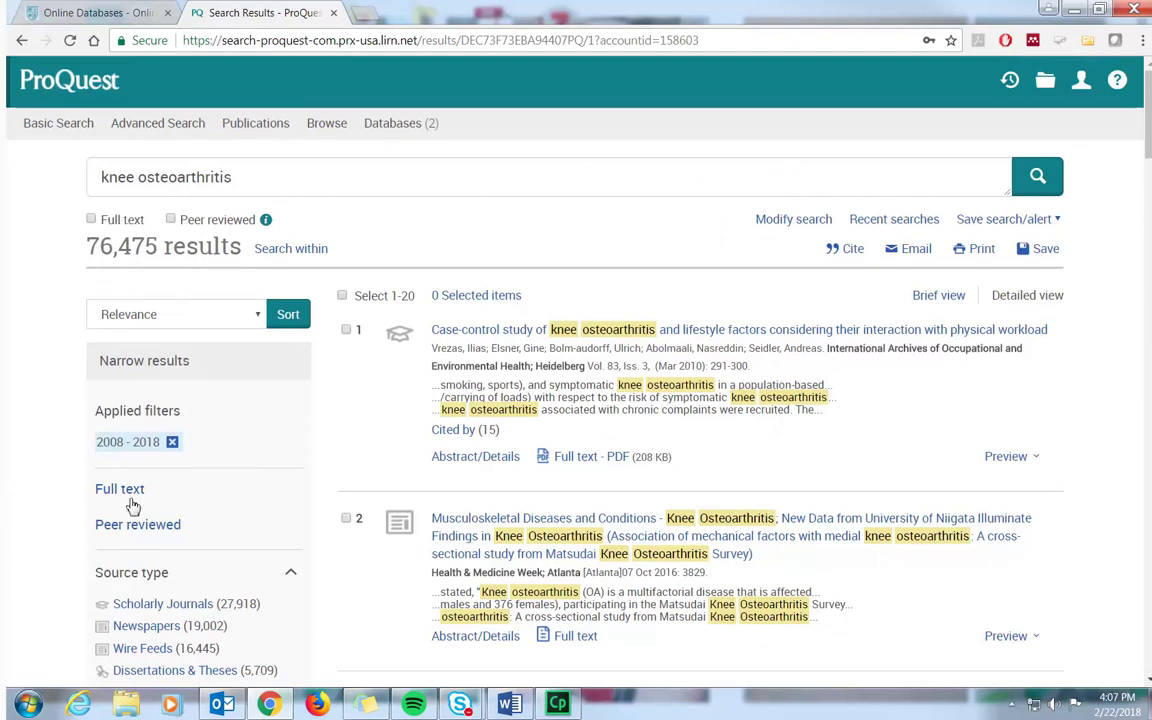
scroll(142, 505, "down", 1)
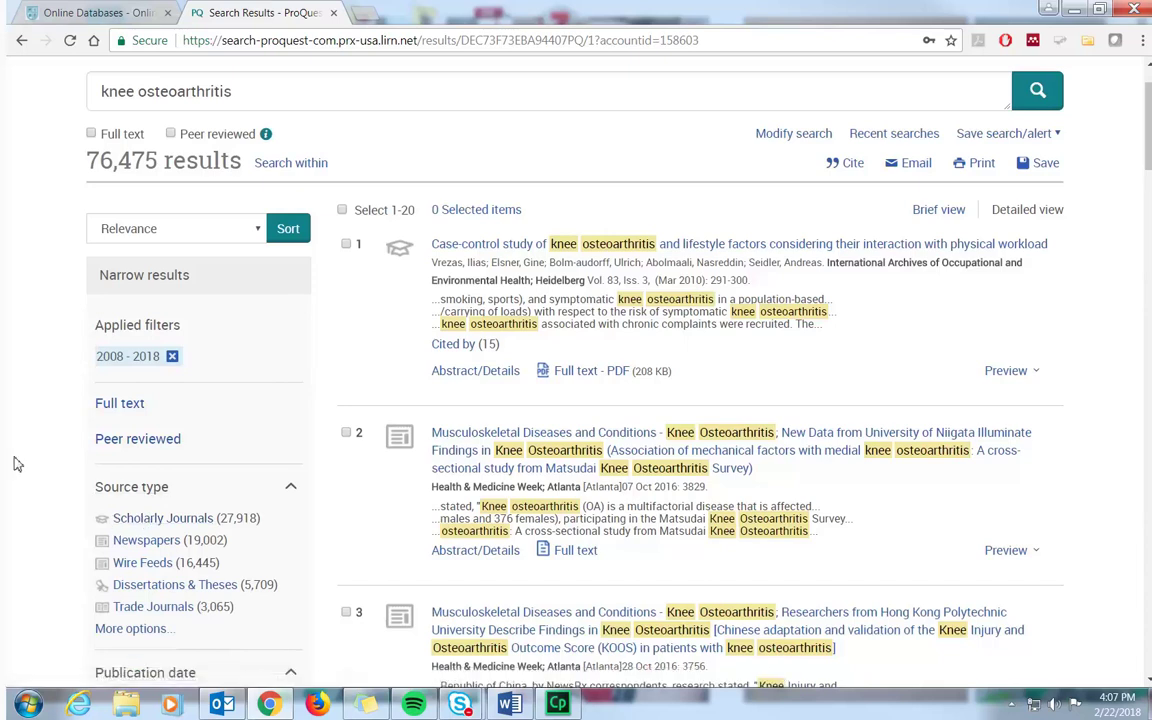
left_click(118, 404)
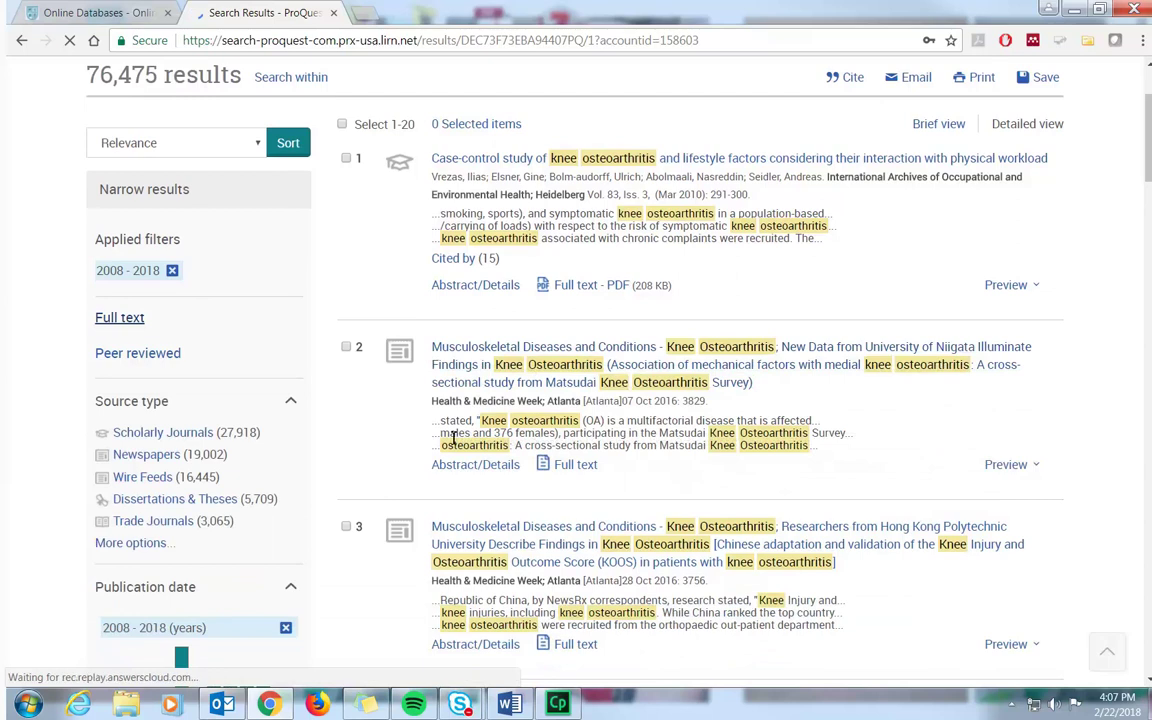
scroll(453, 437, "down", 3)
scroll(451, 437, "down", 5)
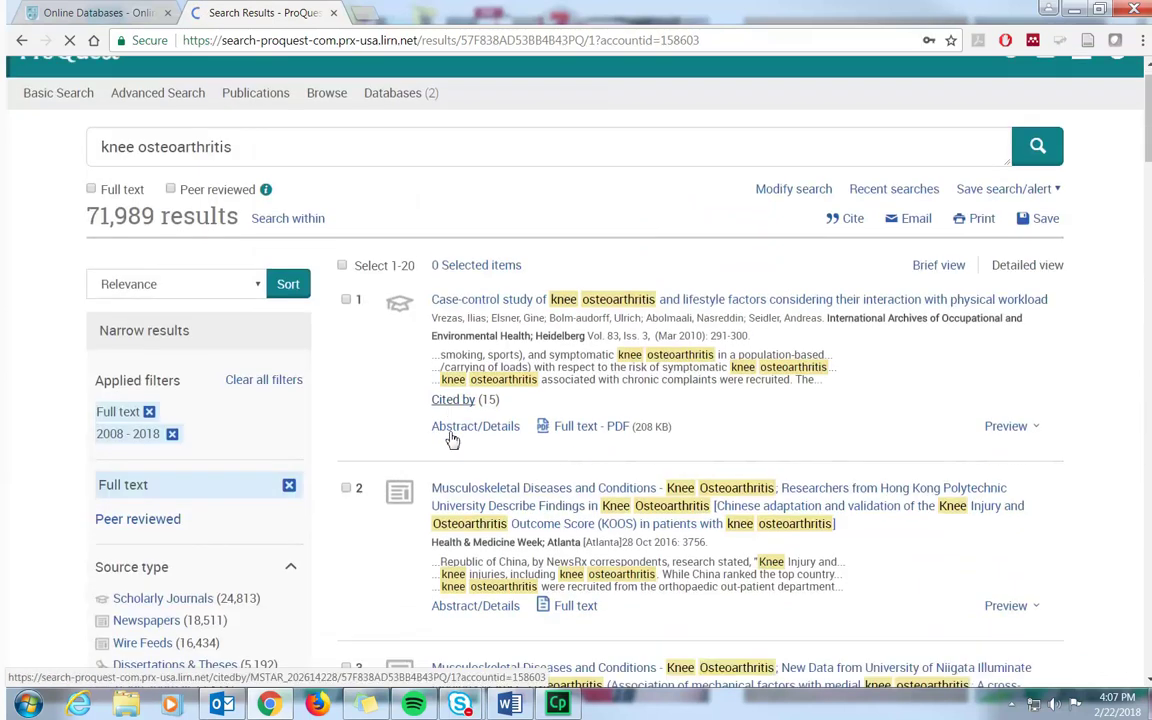
scroll(451, 437, "down", 4)
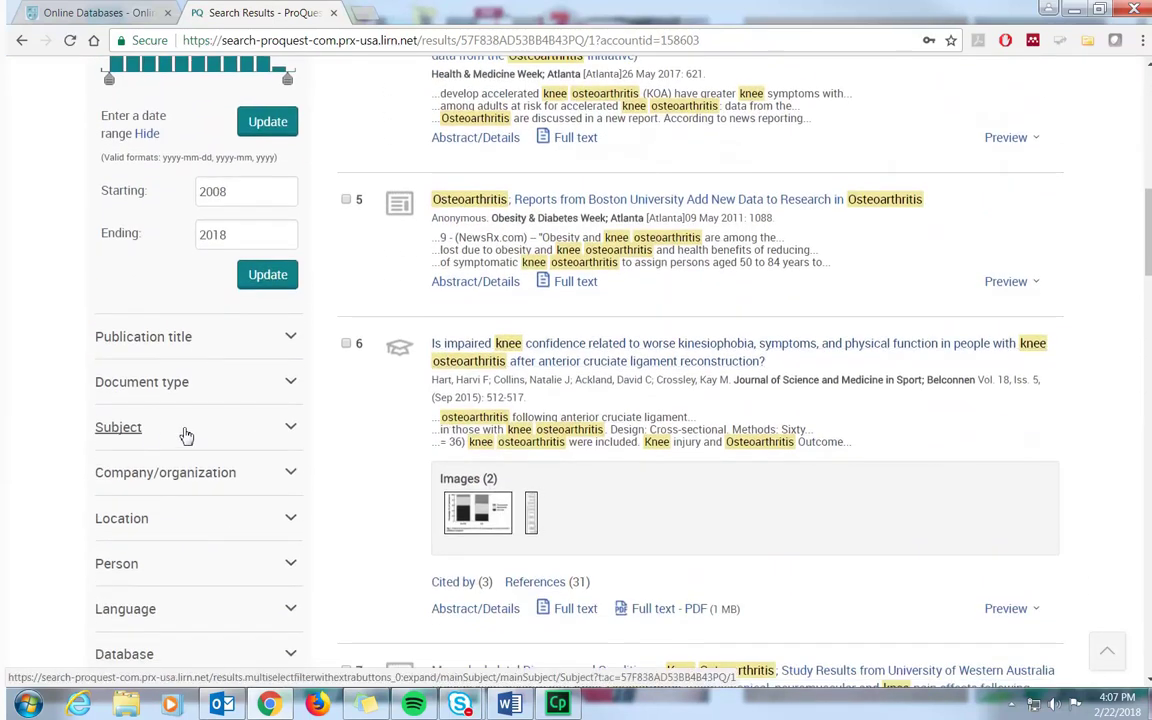
Step: Expand the Subject filter and choose 'knee', leaving 11,000 results
left_click(128, 430)
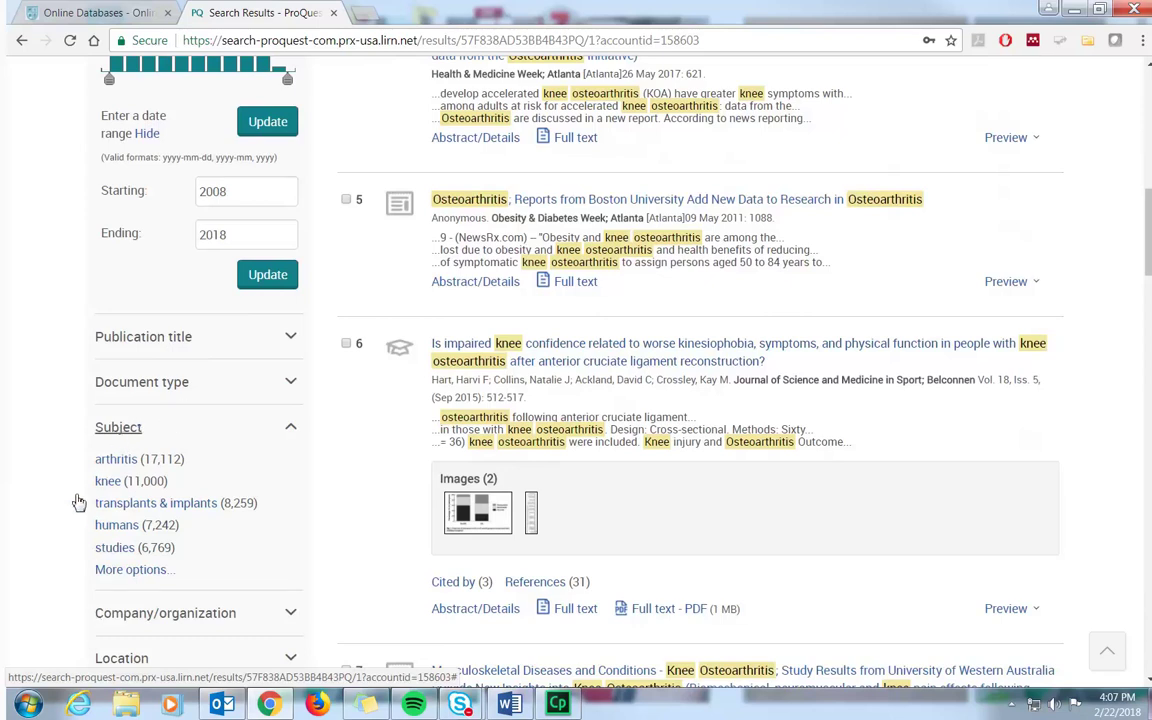
left_click(118, 485)
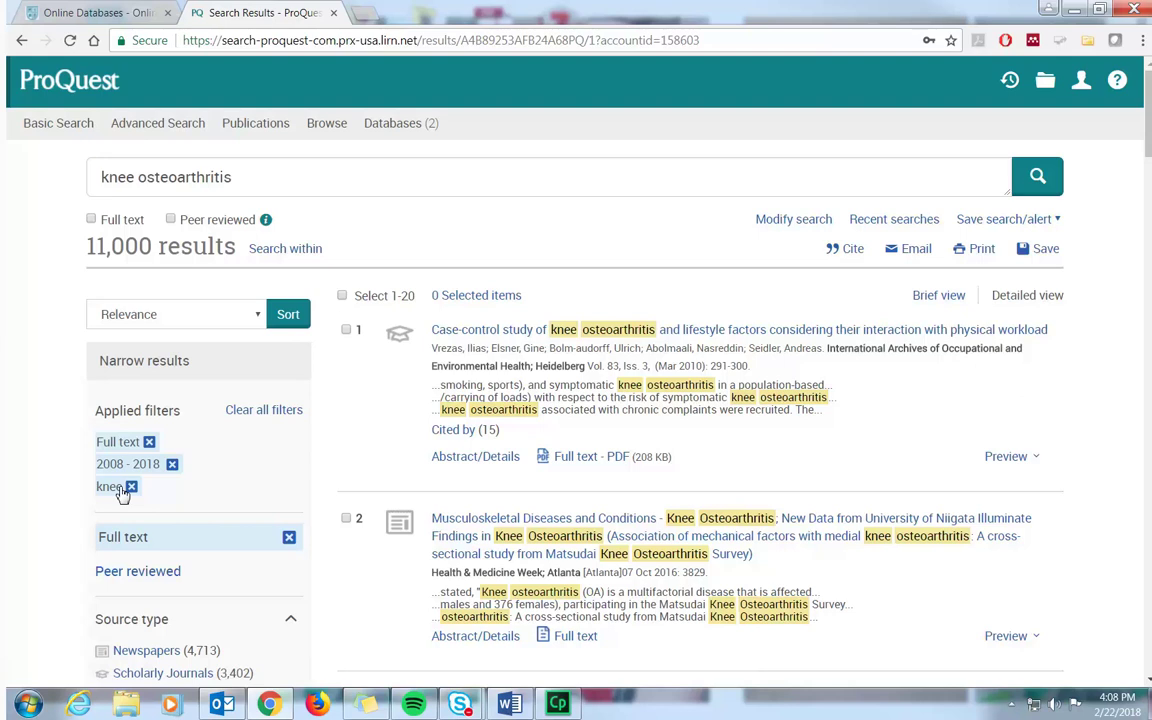
Step: Switch to Advanced Search and clear the form so all search rows are empty
left_click(172, 127)
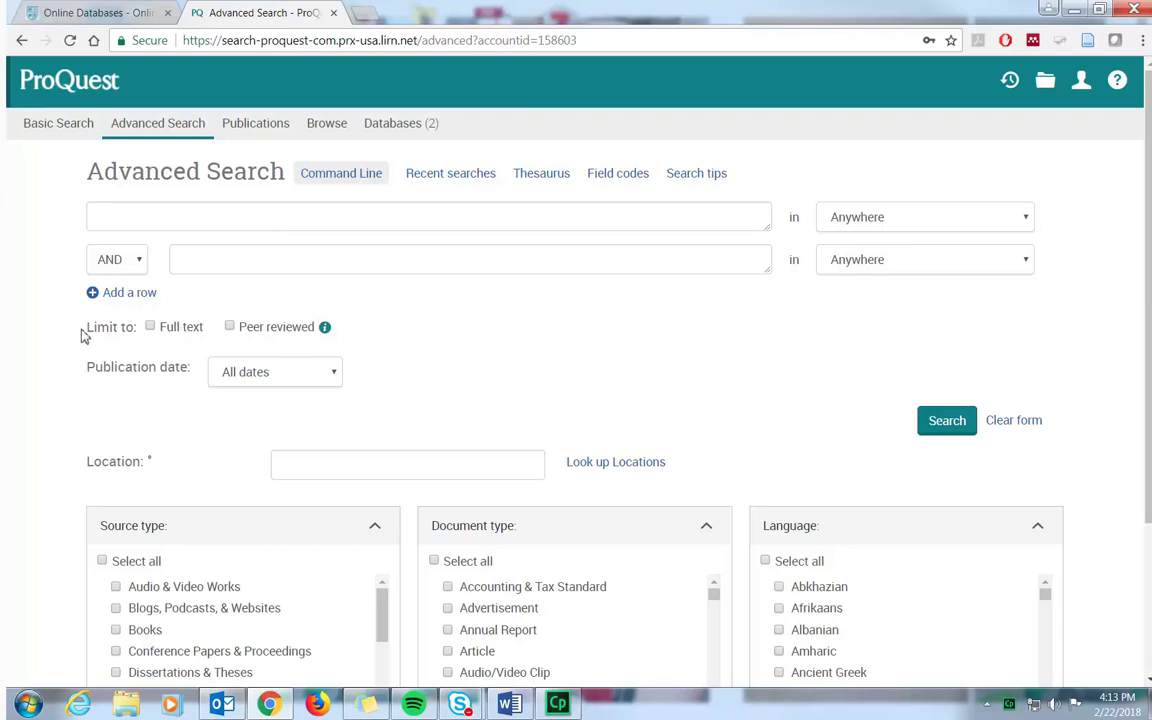
double_click(715, 373)
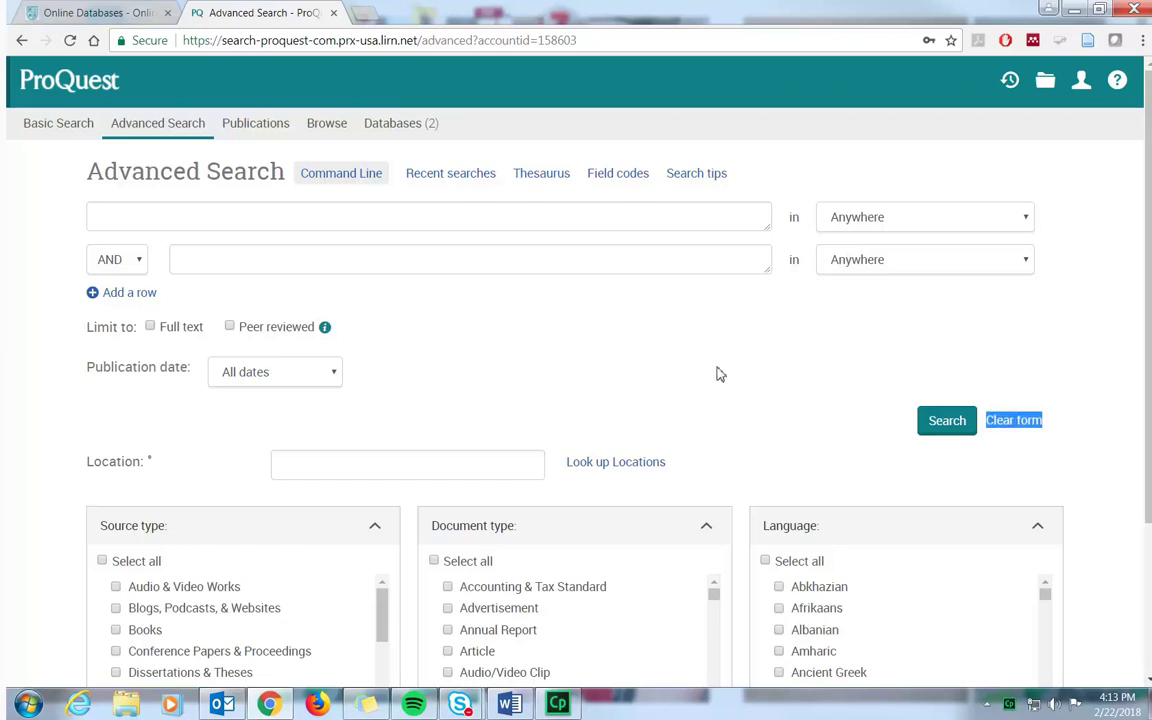
scroll(718, 374, "down", 2)
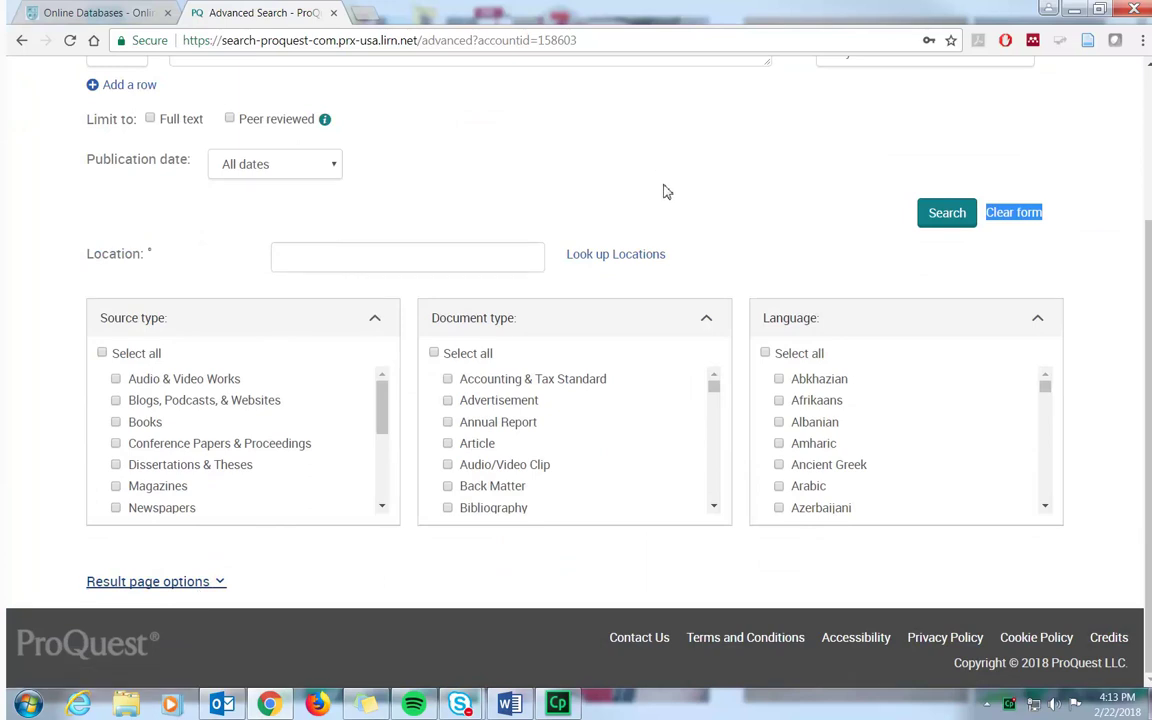
scroll(667, 194, "up", 2)
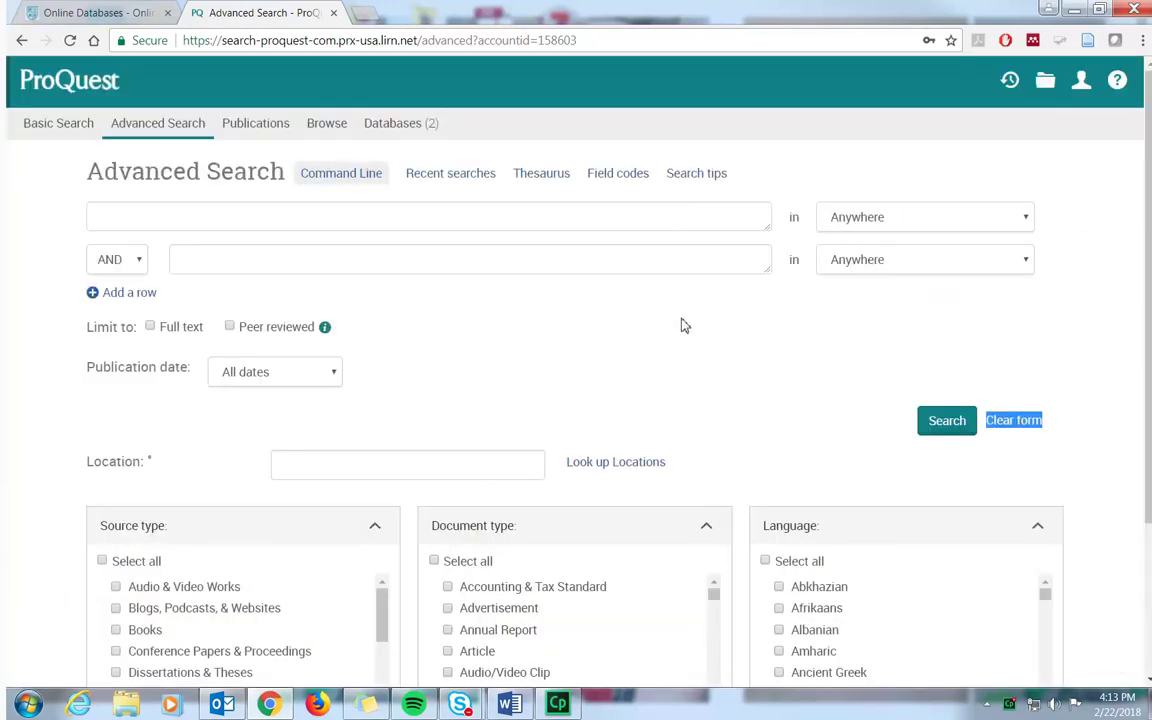